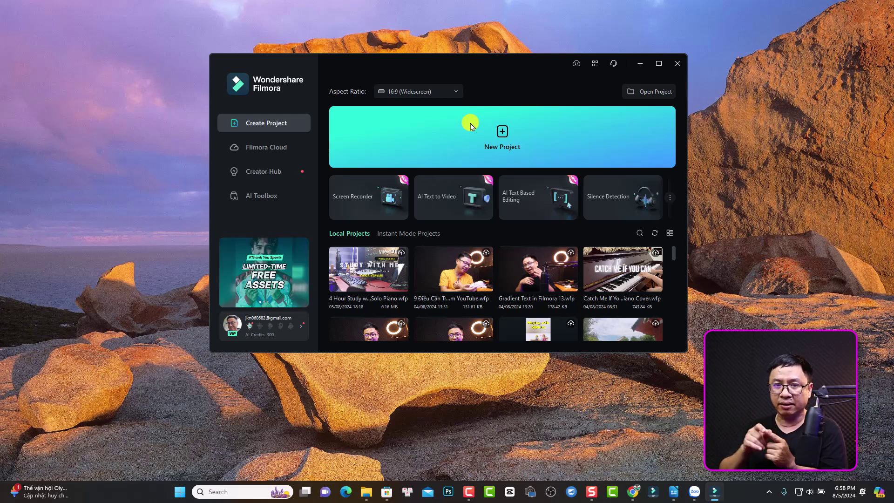
Step: Start a new blank 16:9 Widescreen project from the Filmora start screen
{"action": "left_click", "coordinate": [489, 147]}
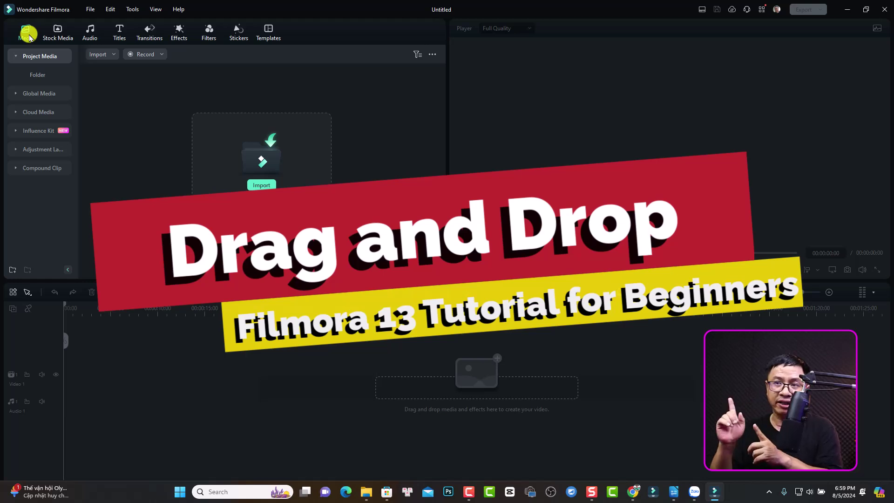
Step: Open the recently used vlog 64 folder from File Explorer's taskbar jump list
{"action": "right_click", "coordinate": [364, 489]}
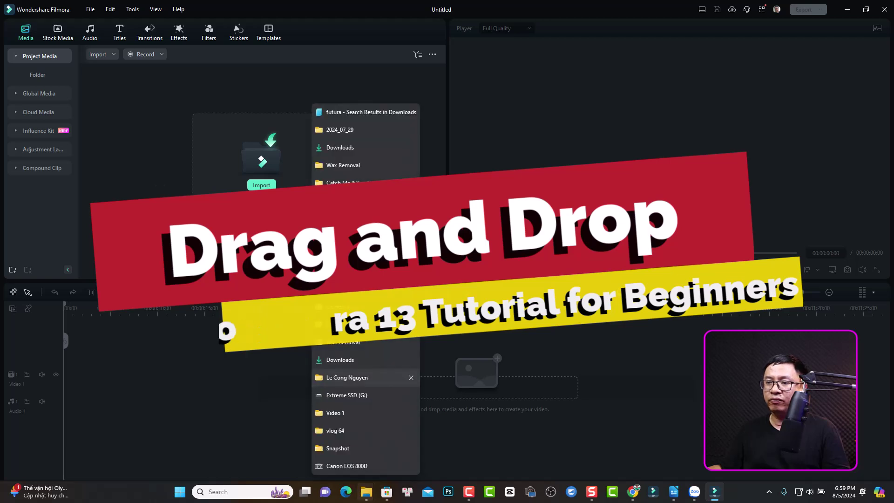
{"action": "left_click", "coordinate": [60, 43]}
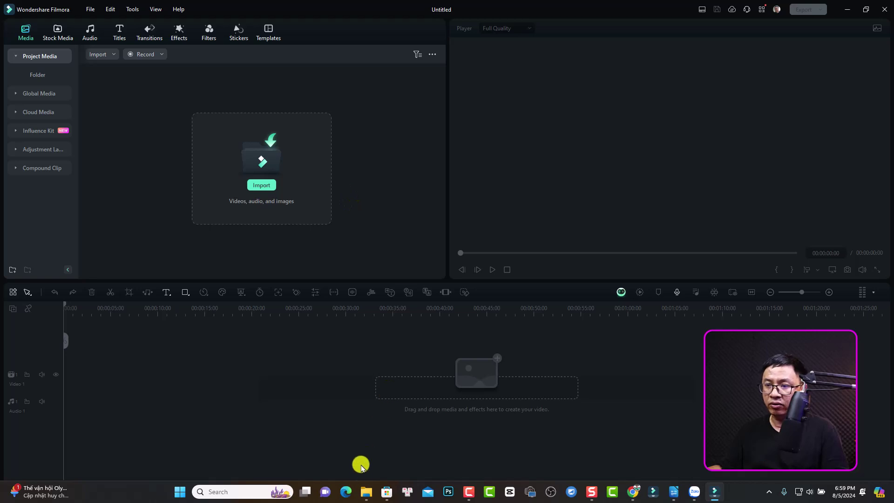
{"action": "right_click", "coordinate": [365, 493]}
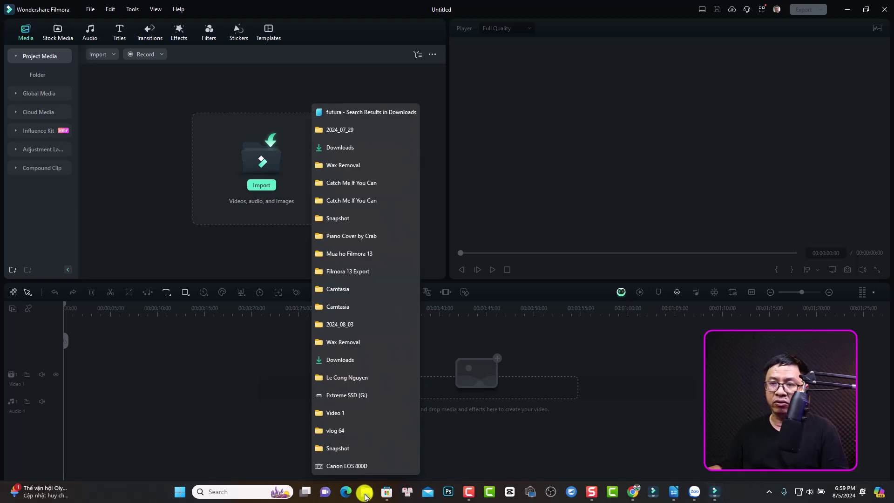
{"action": "left_click", "coordinate": [339, 427]}
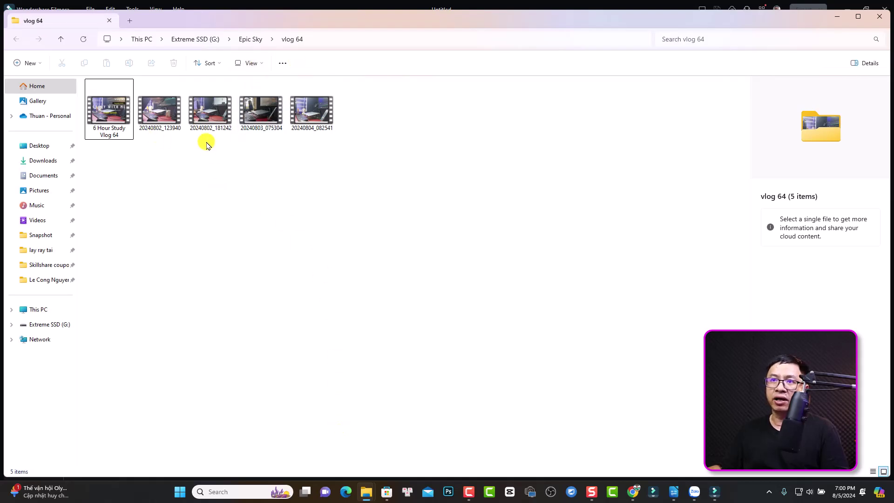
Step: Drag clips 20240802_123940 and 20240802_181242 from vlog 64 into Filmora's media panel
{"action": "left_click_drag", "start_coordinate": [213, 148], "coordinate": [160, 114]}
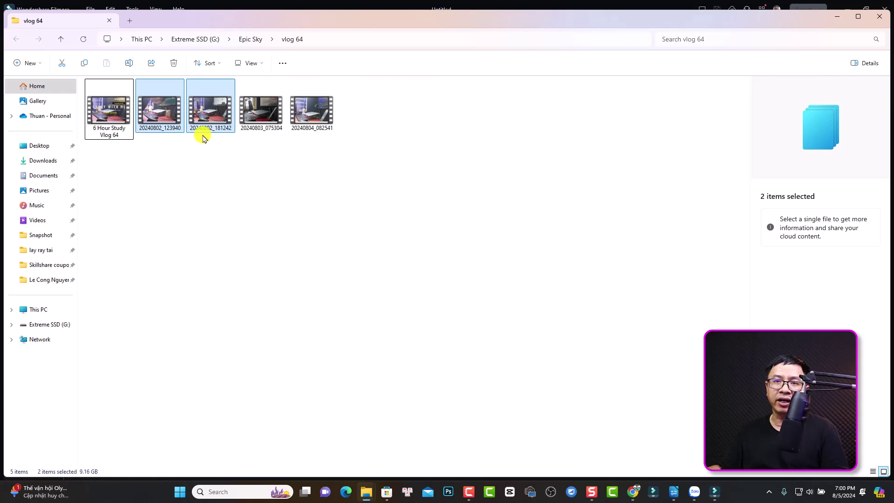
{"action": "left_click", "coordinate": [159, 112]}
{"action": "left_click_drag", "start_coordinate": [158, 112], "coordinate": [215, 183]}
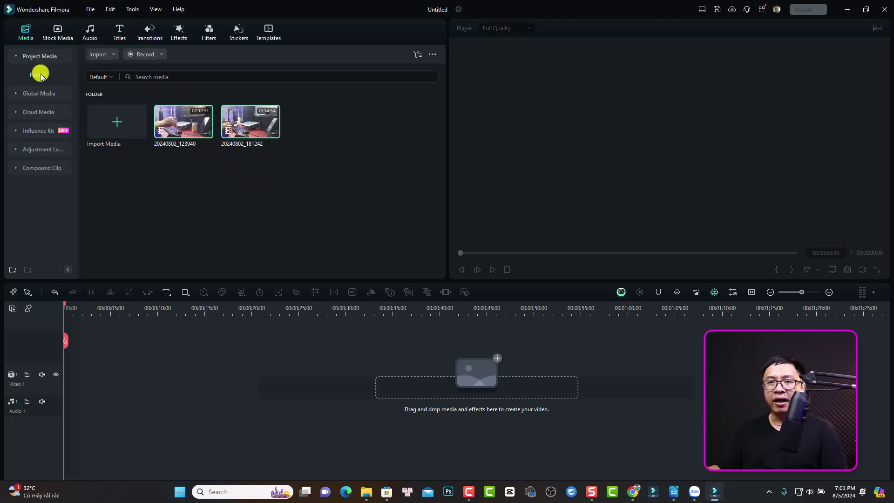
Step: Add a new Project Media folder and name it demo 1
{"action": "left_click", "coordinate": [12, 270]}
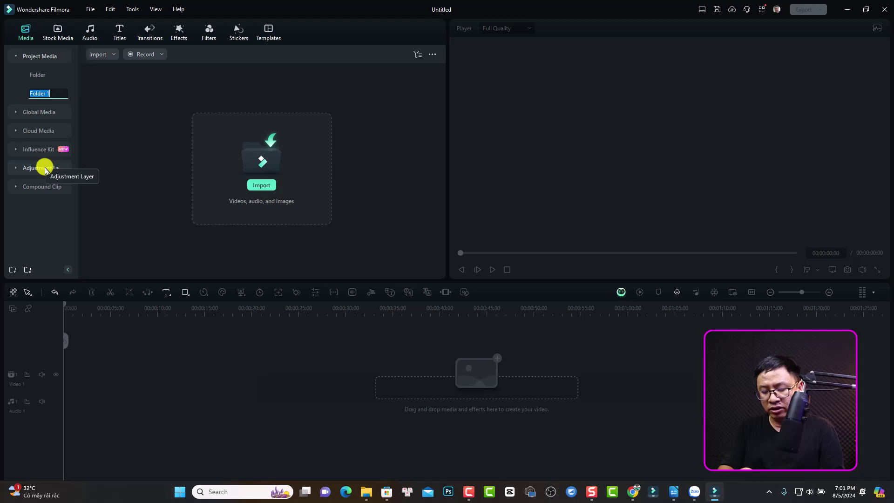
{"action": "type", "text": "d"}
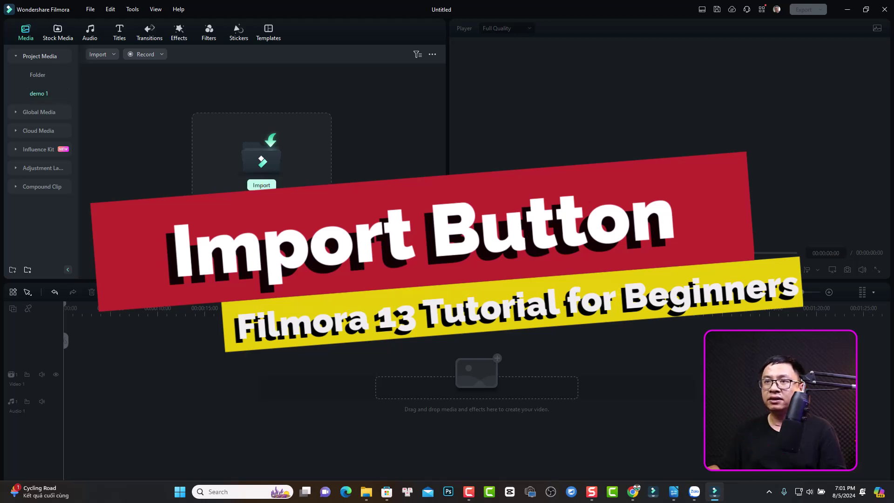
Step: Import only clip 20240805_082006 from the vlog 65 folder into demo 1
{"action": "left_click", "coordinate": [261, 185]}
{"action": "left_click", "coordinate": [107, 92]}
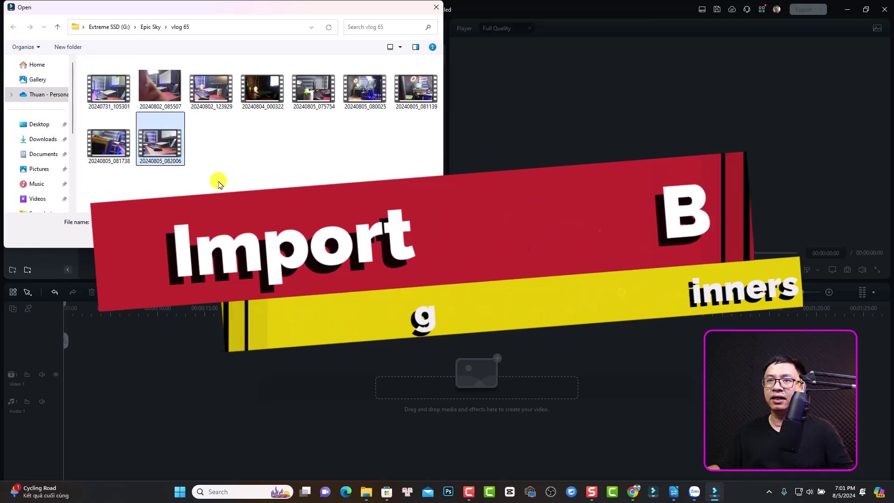
{"action": "left_click", "coordinate": [181, 157]}
{"action": "left_click_drag", "start_coordinate": [283, 178], "coordinate": [116, 83]}
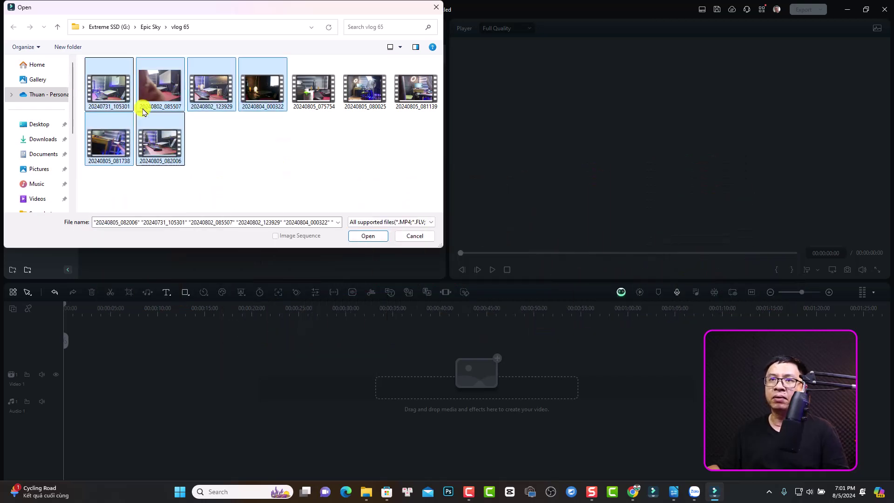
{"action": "left_click", "coordinate": [210, 186]}
{"action": "left_click", "coordinate": [159, 142]}
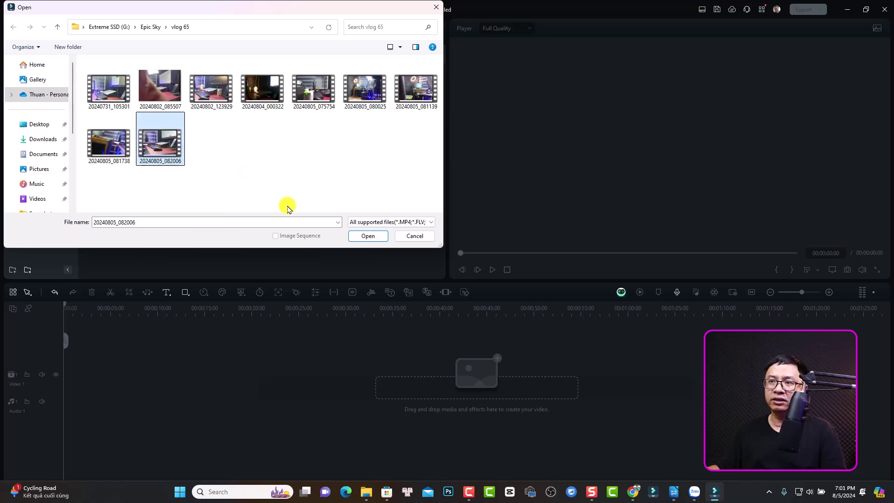
{"action": "left_click", "coordinate": [368, 236]}
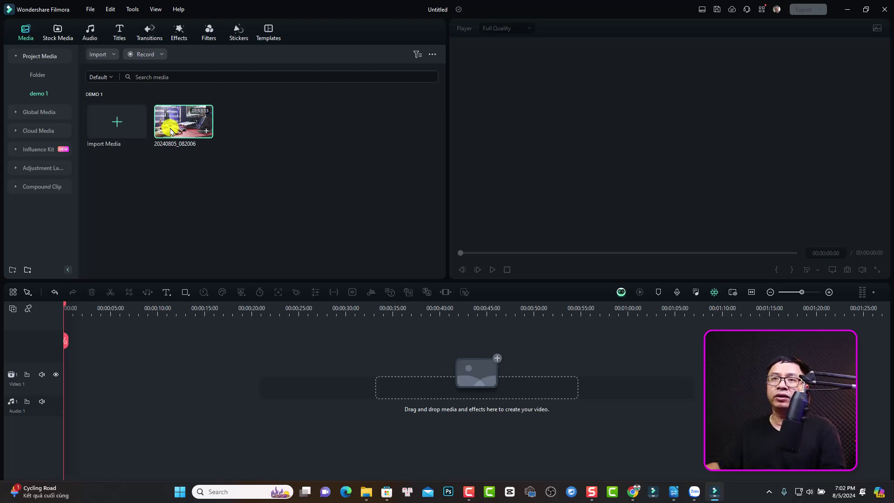
Step: Add another media folder named demo 2
{"action": "left_click", "coordinate": [18, 267]}
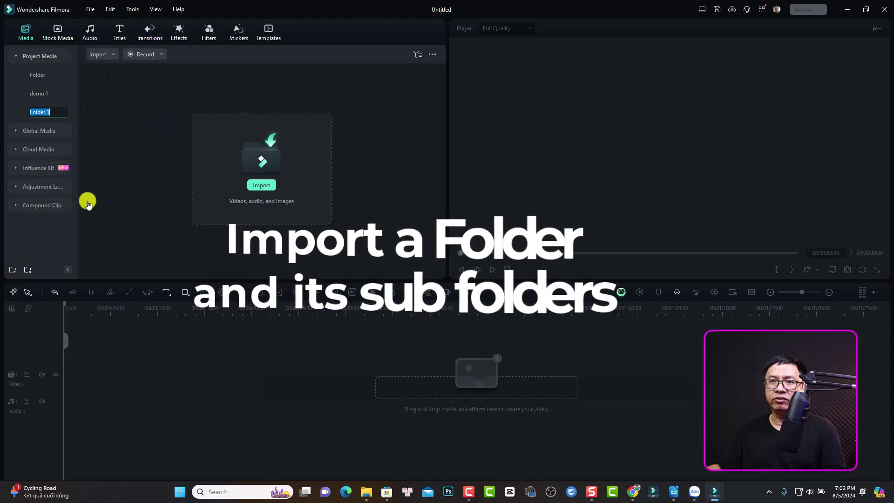
{"action": "type", "text": "demo 3"}
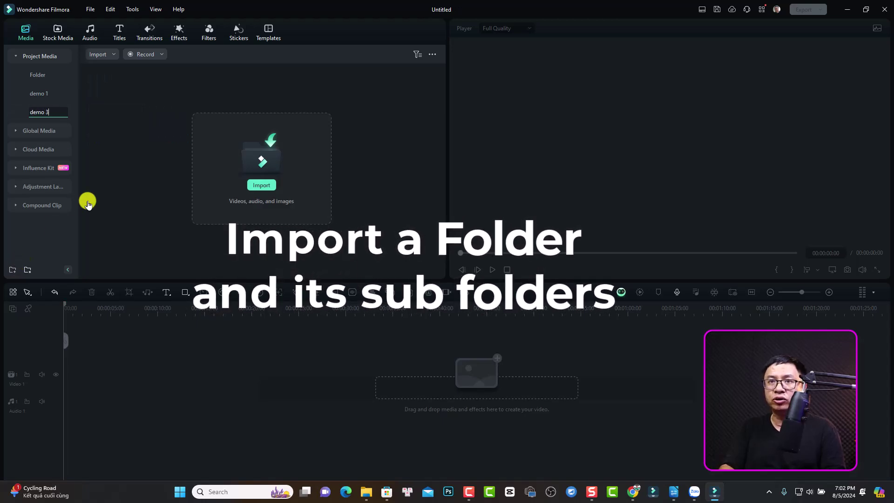
{"action": "key", "text": "BackSpace"}
{"action": "type", "text": "2"}
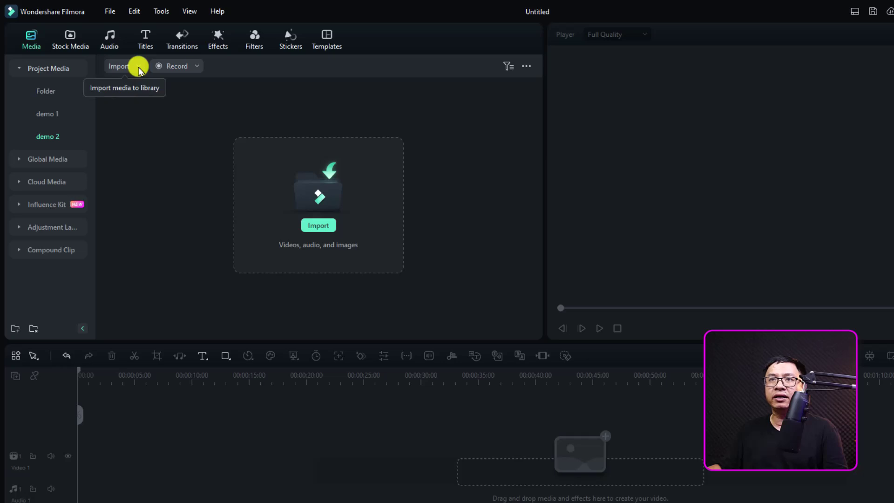
Step: Import the Epic Sky folder from the Extreme SSD (G:) drive as a media folder
{"action": "left_click", "coordinate": [138, 66]}
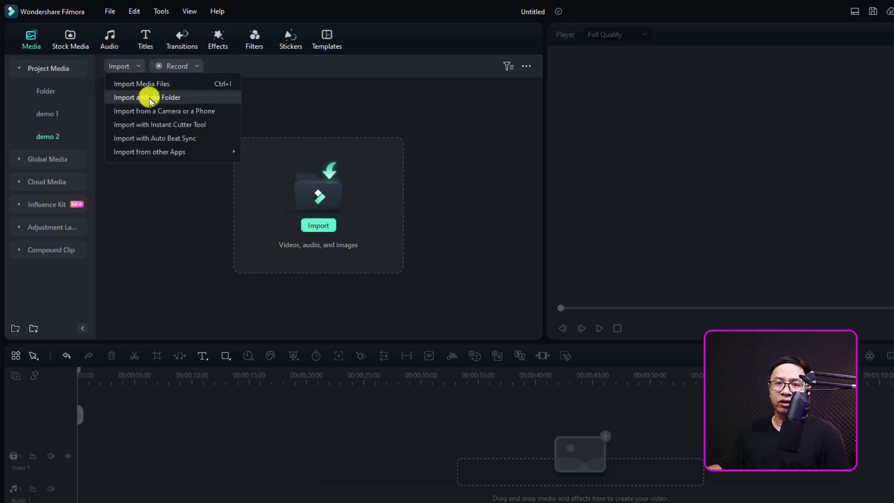
{"action": "left_click", "coordinate": [150, 99]}
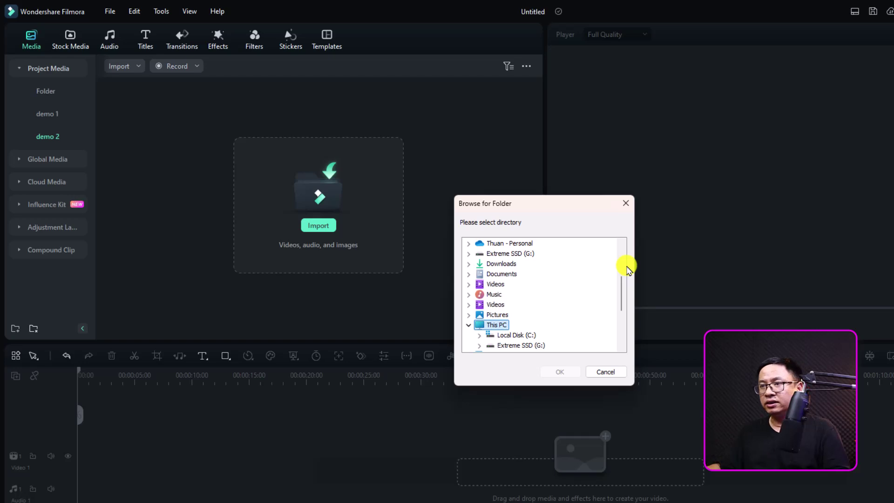
{"action": "scroll", "coordinate": [617, 285], "scroll_direction": "down", "scroll_amount": 1}
{"action": "left_click", "coordinate": [516, 316]}
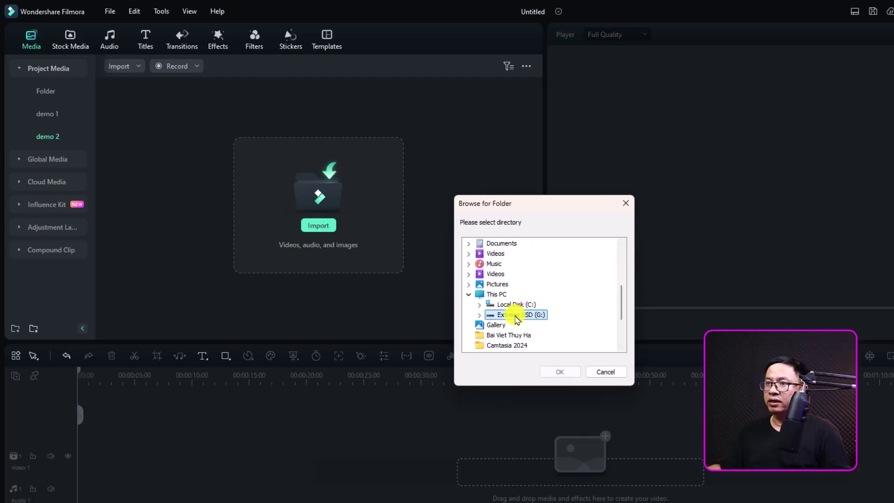
{"action": "left_click", "coordinate": [480, 315]}
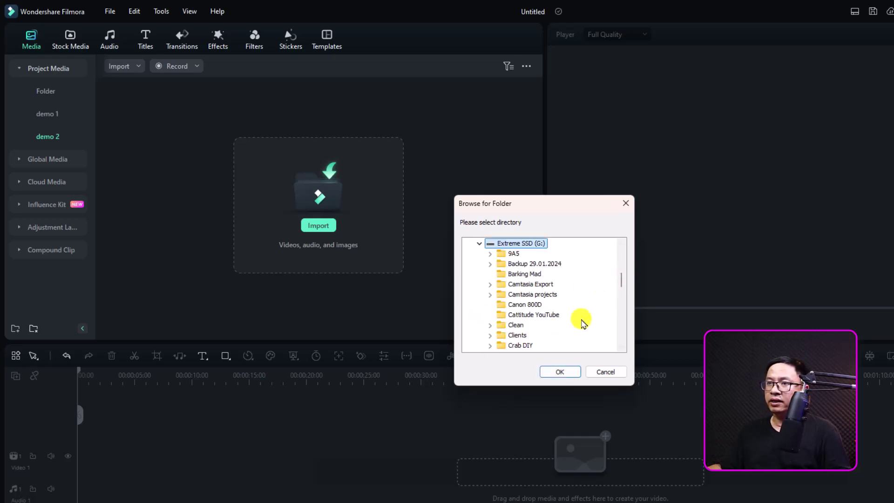
{"action": "scroll", "coordinate": [536, 326], "scroll_direction": "down", "scroll_amount": 2}
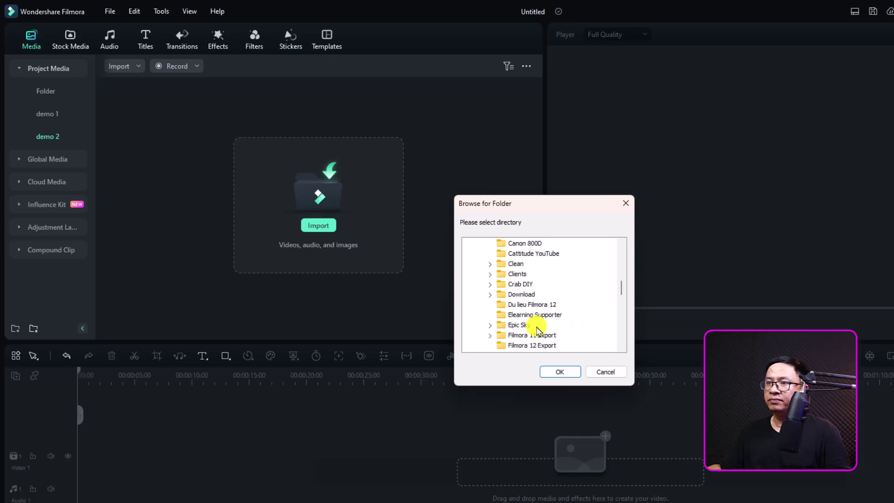
{"action": "left_click", "coordinate": [490, 326]}
{"action": "scroll", "coordinate": [520, 349], "scroll_direction": "down", "scroll_amount": 1}
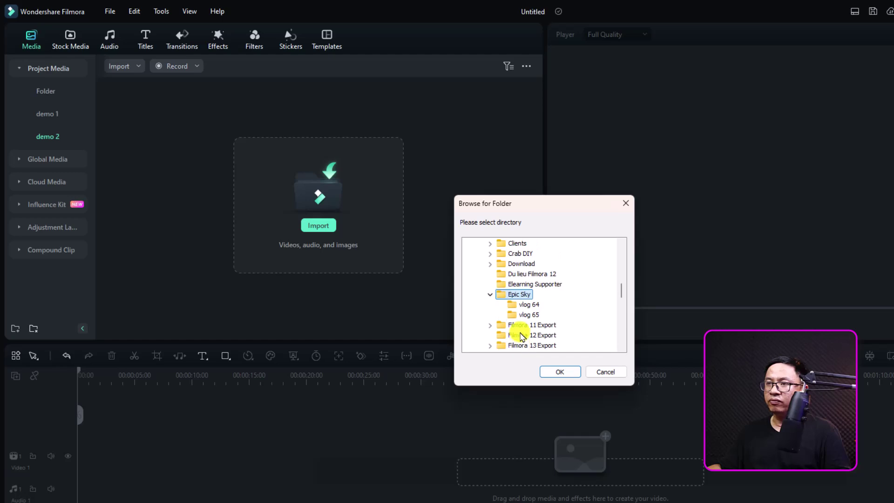
{"action": "left_click", "coordinate": [558, 369]}
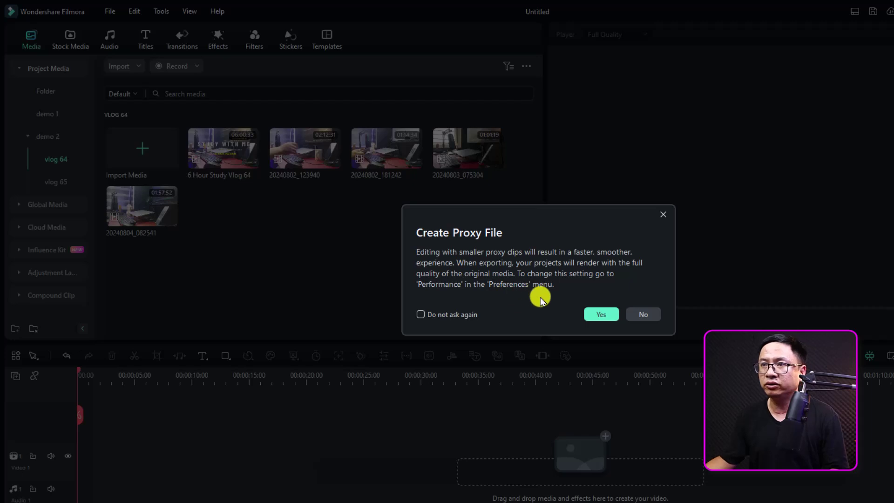
Step: Decline proxy files, then review the clips in vlog 64, vlog 65 and all of demo 2
{"action": "left_click", "coordinate": [646, 317]}
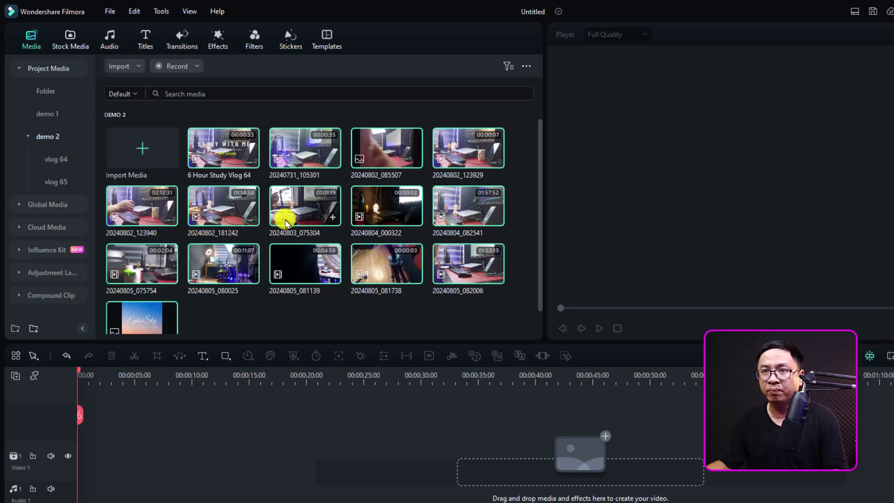
{"action": "double_click", "coordinate": [46, 140]}
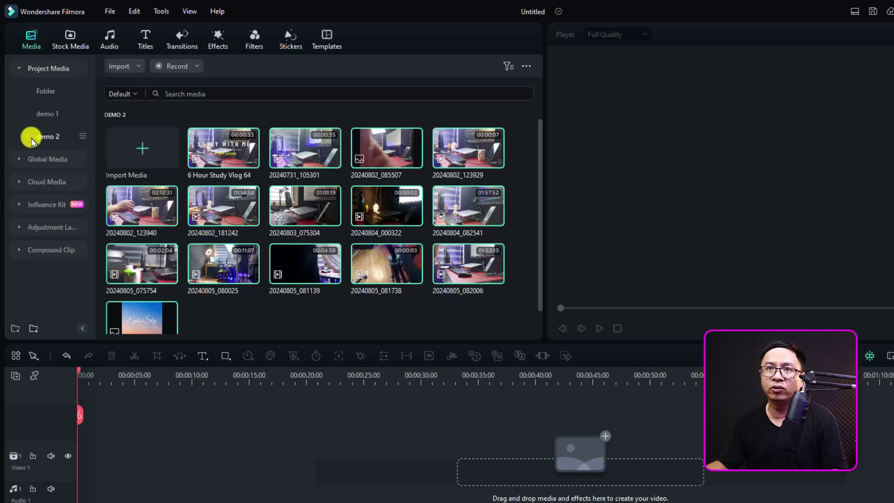
{"action": "left_click", "coordinate": [26, 137]}
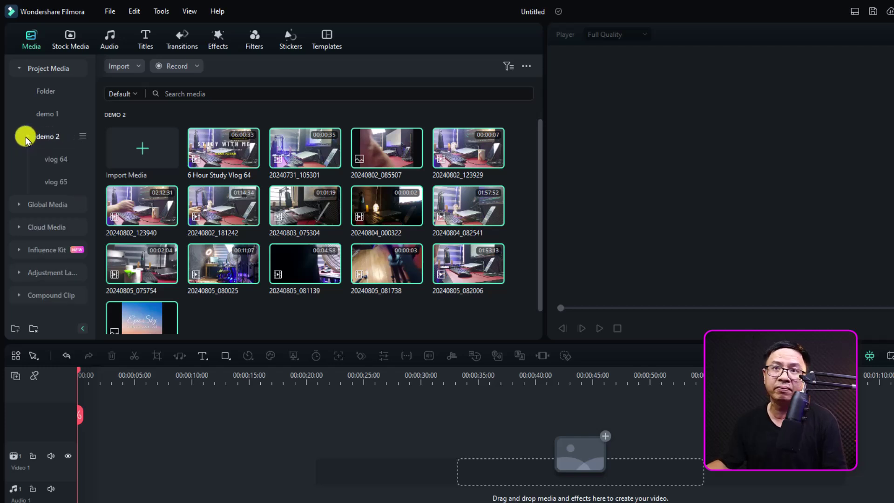
{"action": "left_click", "coordinate": [50, 161]}
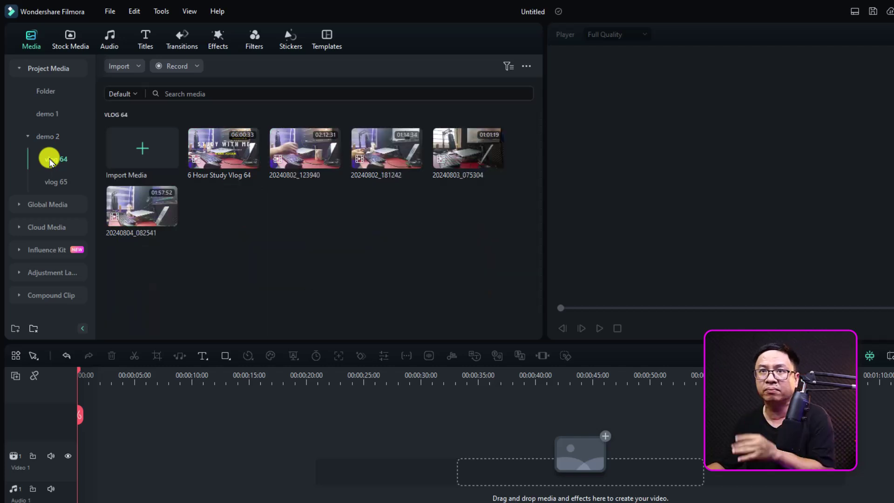
{"action": "left_click", "coordinate": [55, 182]}
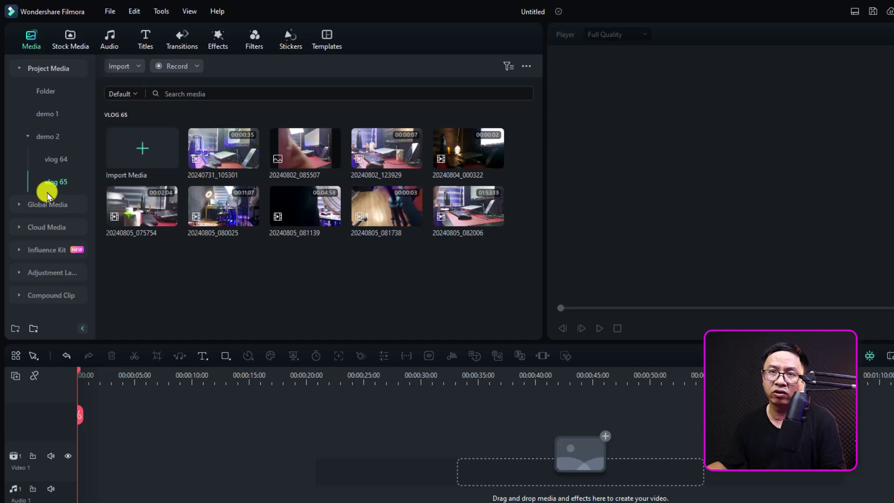
{"action": "left_click", "coordinate": [52, 135]}
{"action": "left_click", "coordinate": [27, 136]}
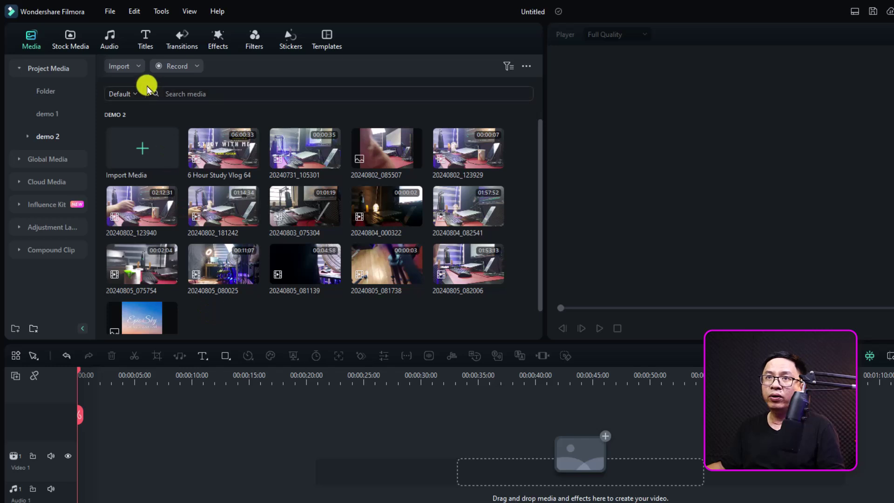
{"action": "left_click", "coordinate": [139, 66]}
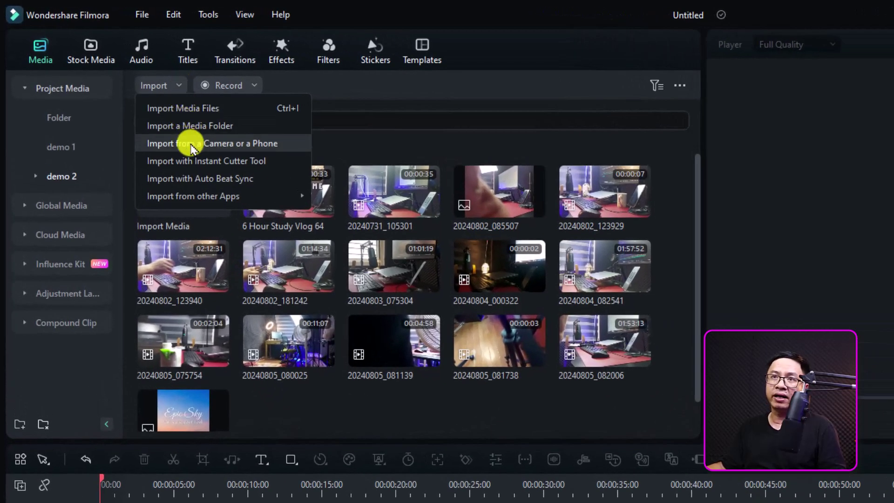
{"action": "left_click", "coordinate": [191, 148]}
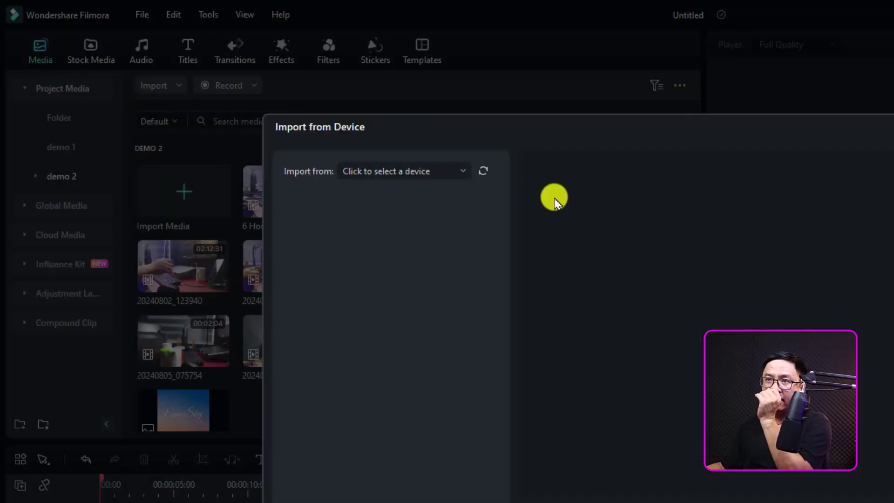
{"action": "left_click", "coordinate": [443, 169]}
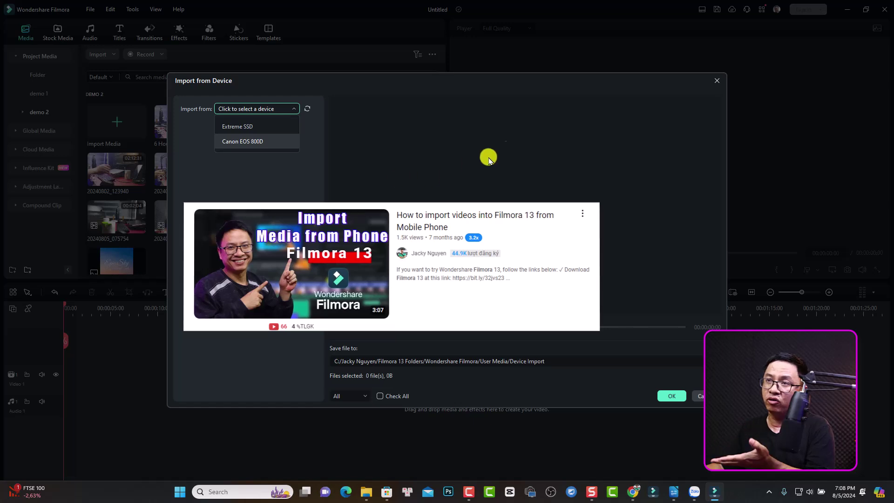
{"action": "left_click", "coordinate": [716, 80]}
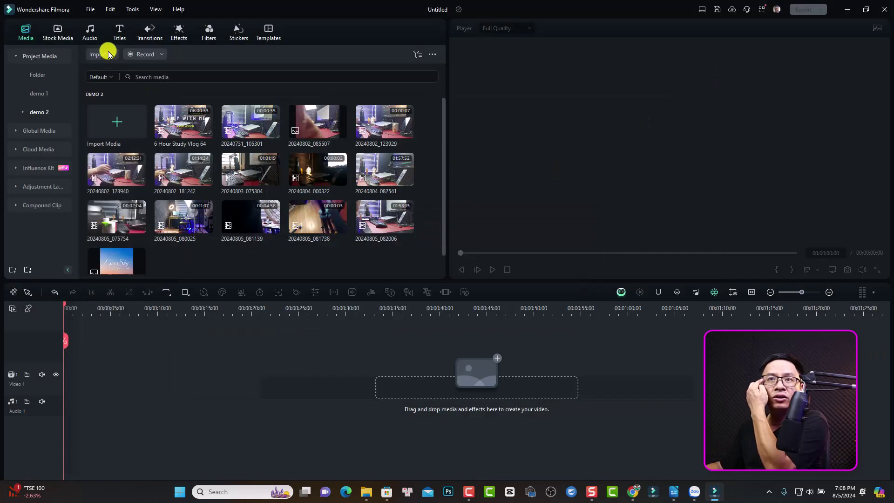
Step: Reveal the Import from other Apps choices: Google Drive, One Drive and Dropbox
{"action": "left_click", "coordinate": [108, 54]}
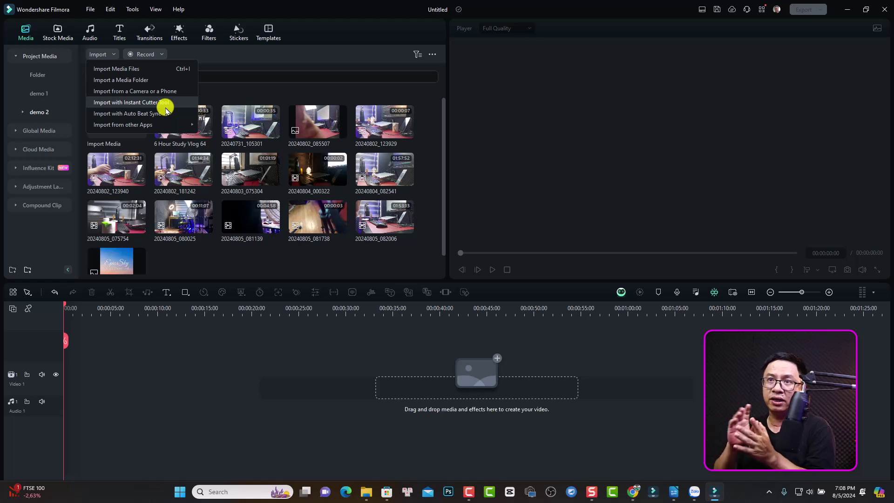
{"action": "mouse_move", "coordinate": [154, 125]}
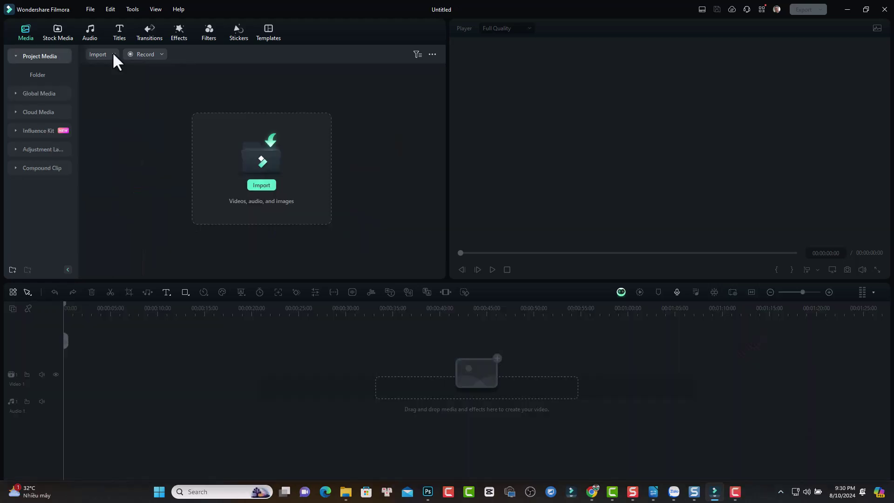
Step: Begin linking a Google account through Import from other Apps > Google Drive, then close the menu
{"action": "left_click", "coordinate": [113, 54]}
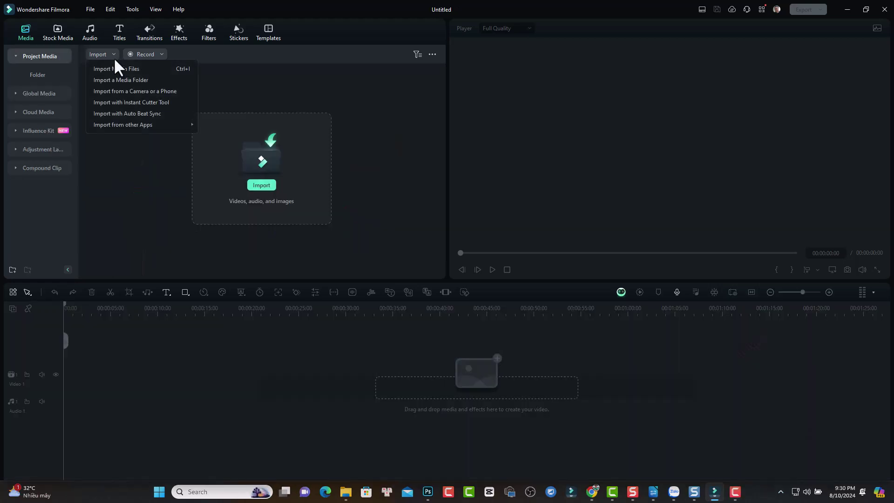
{"action": "mouse_move", "coordinate": [135, 125]}
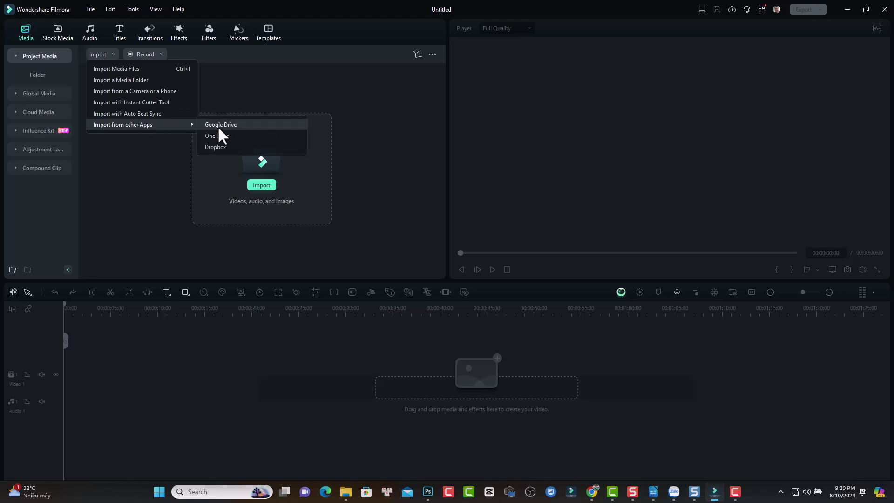
{"action": "left_click", "coordinate": [219, 125]}
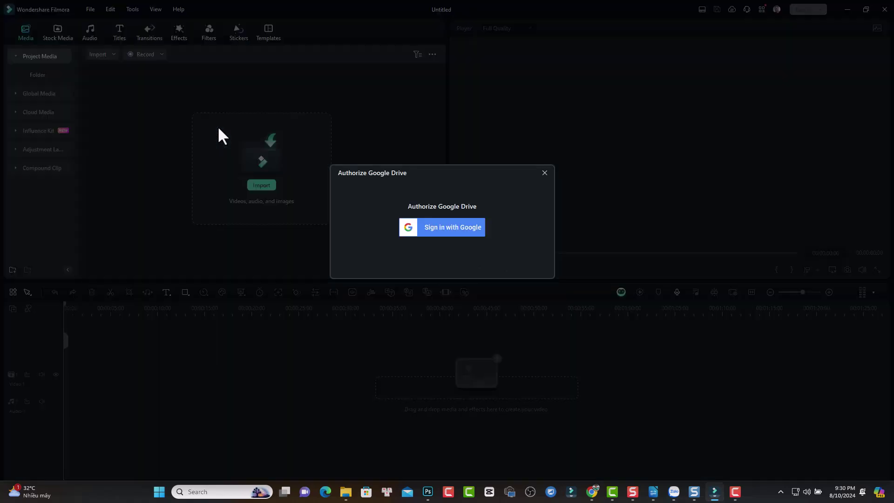
{"action": "left_click", "coordinate": [432, 228]}
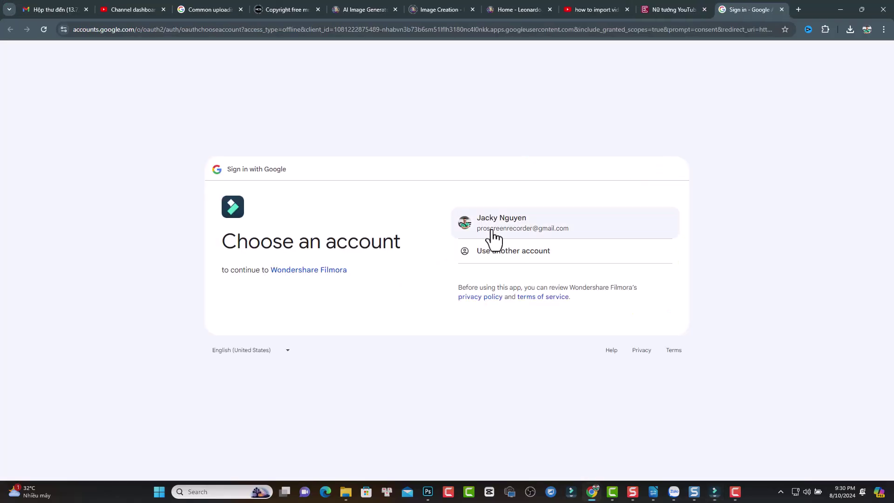
{"action": "left_click", "coordinate": [491, 232]}
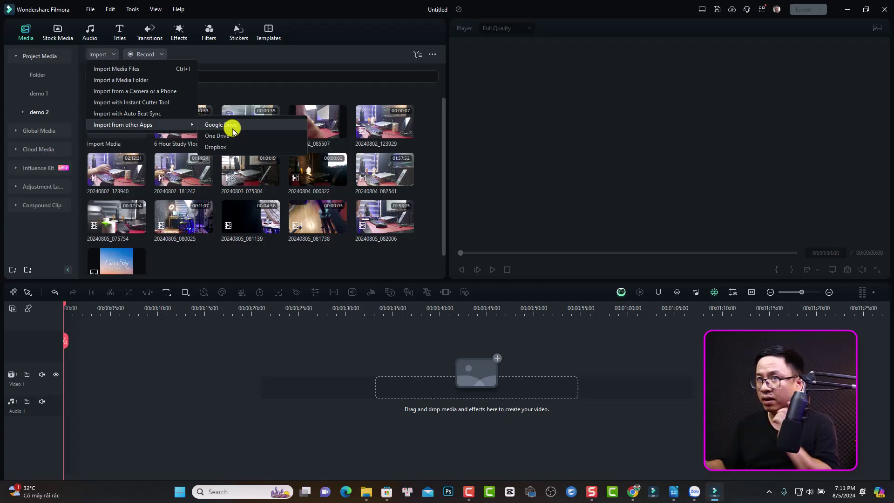
{"action": "left_click", "coordinate": [233, 128]}
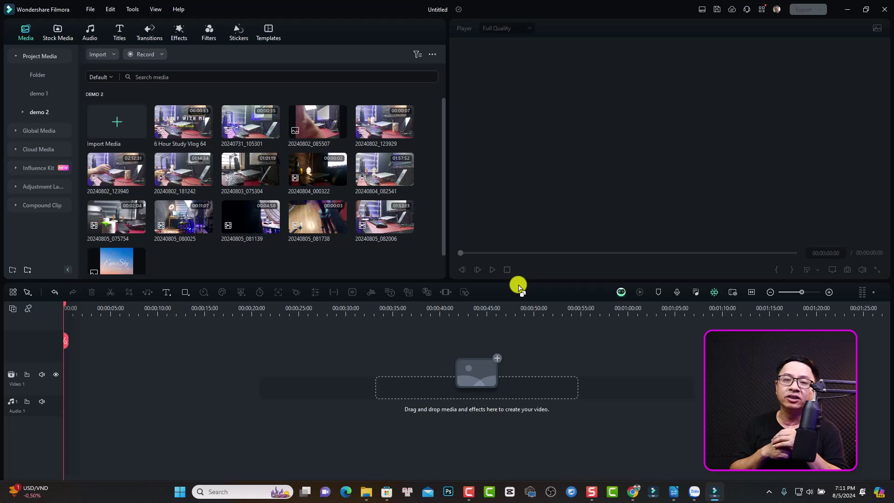